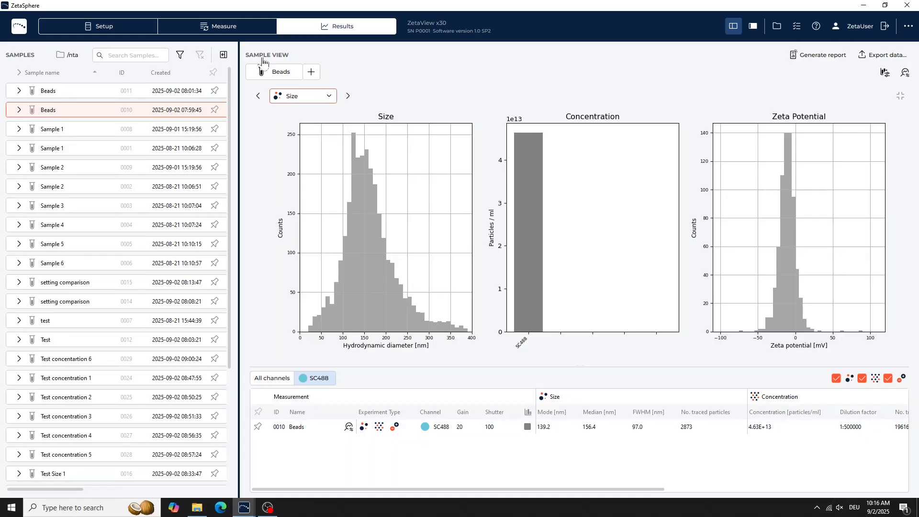
pyautogui.click(516, 400)
pyautogui.press('ctrl')
pyautogui.press('ctrl')
pyautogui.press('ctrl')
pyautogui.press('ctrl')
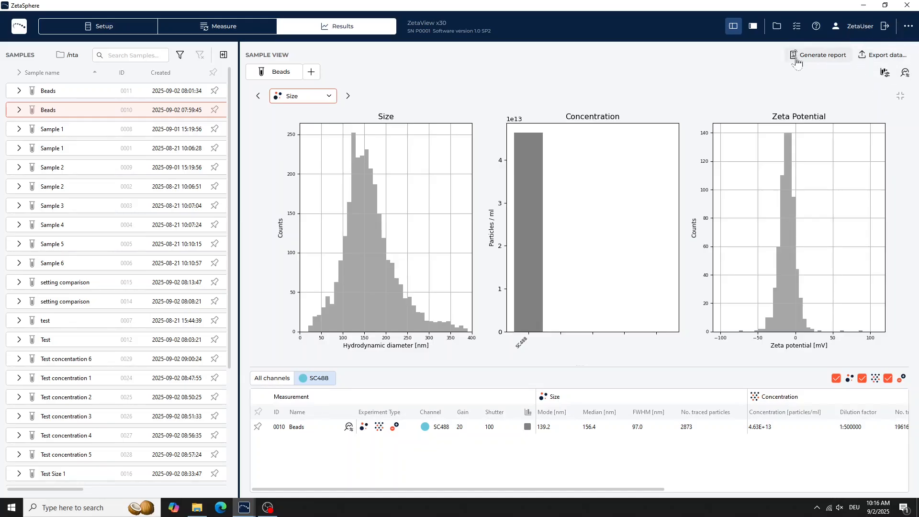
# - Hide the sample list to enlarge the result plots and bring it back, in both available ways
pyautogui.click(753, 27)
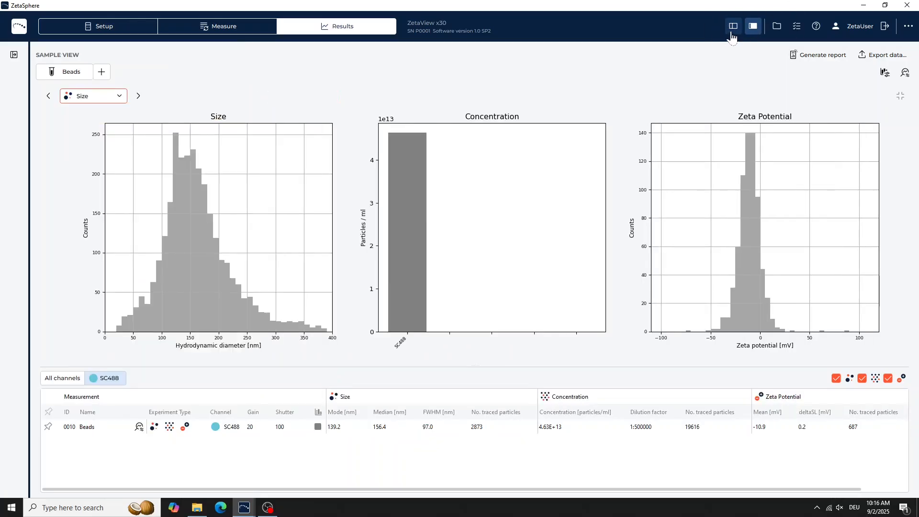
pyautogui.click(733, 25)
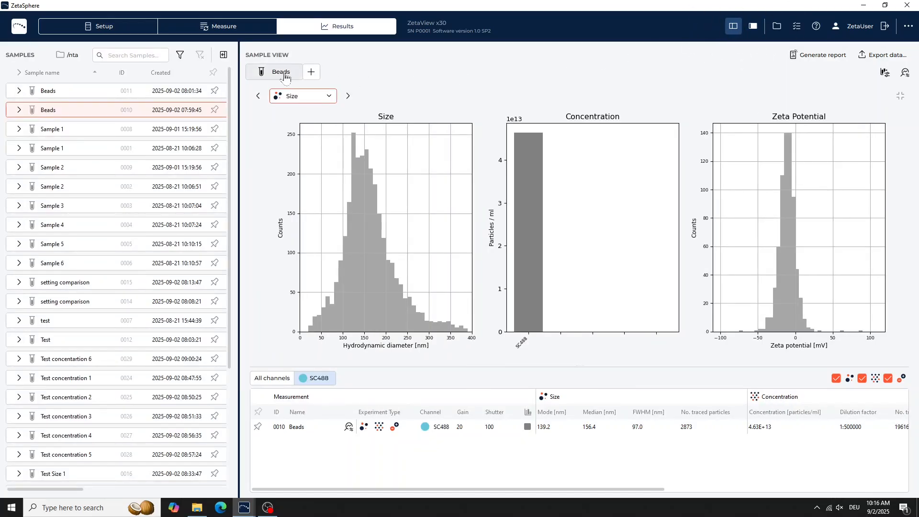
pyautogui.click(223, 54)
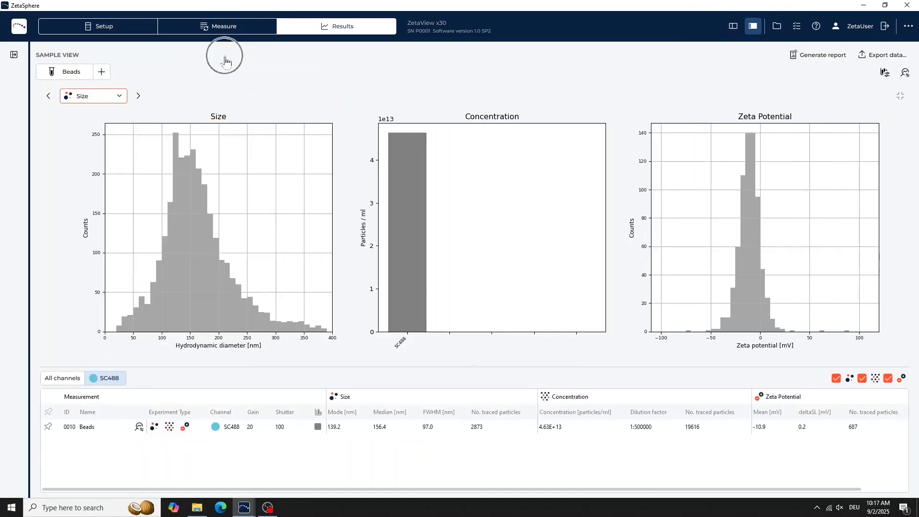
pyautogui.click(14, 55)
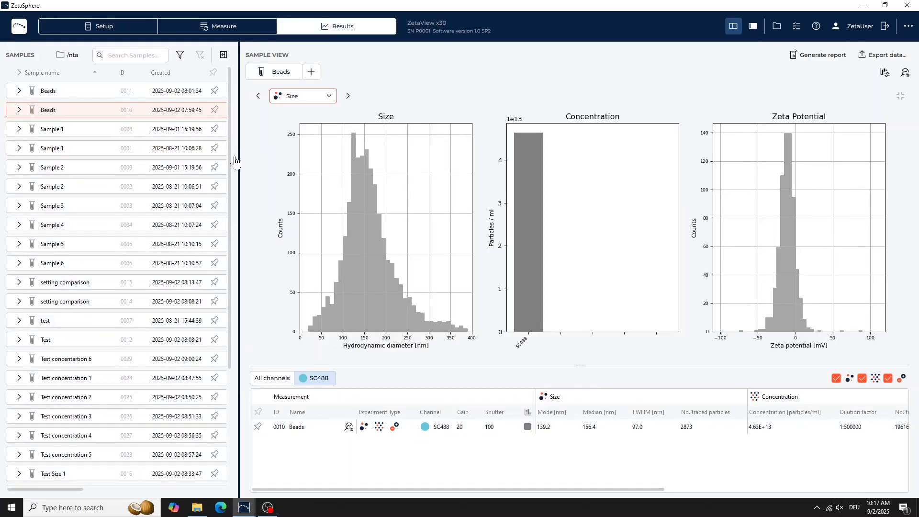
# - Widen the sample list to show its settings columns and sort the samples by Analyze setting and by Method
pyautogui.moveTo(238, 157); pyautogui.dragTo(222, 158)
pyautogui.moveTo(164, 169); pyautogui.dragTo(177, 200)
pyautogui.moveTo(239, 88); pyautogui.dragTo(414, 97)
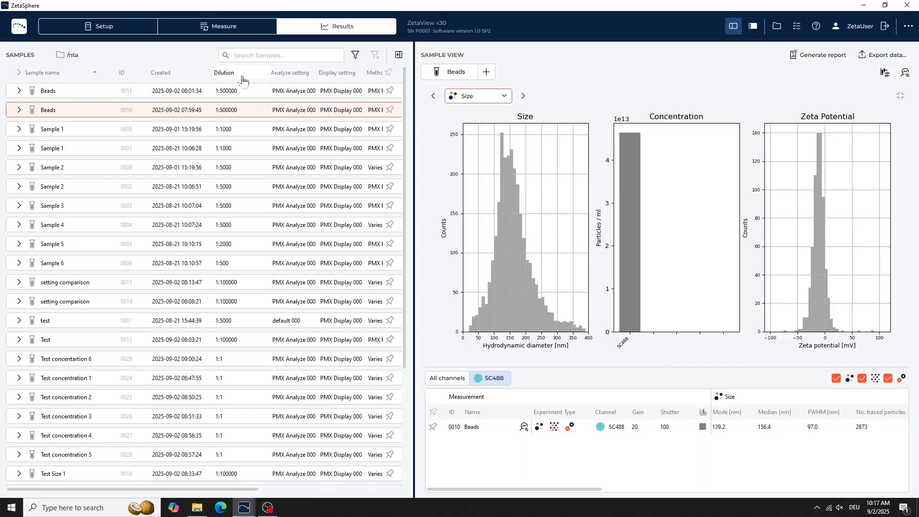
pyautogui.click(293, 77)
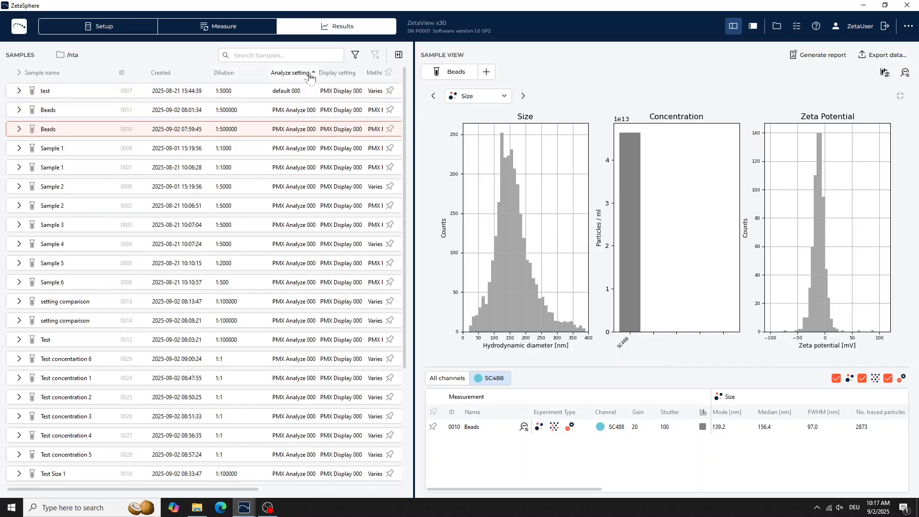
pyautogui.click(372, 75)
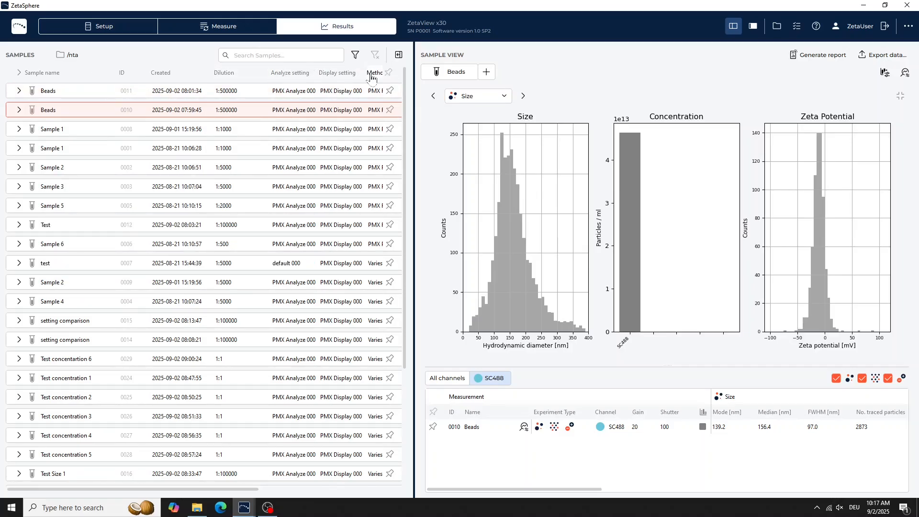
# - Review the sample filter options for user, instrument, method and date without choosing any filter
pyautogui.click(356, 55)
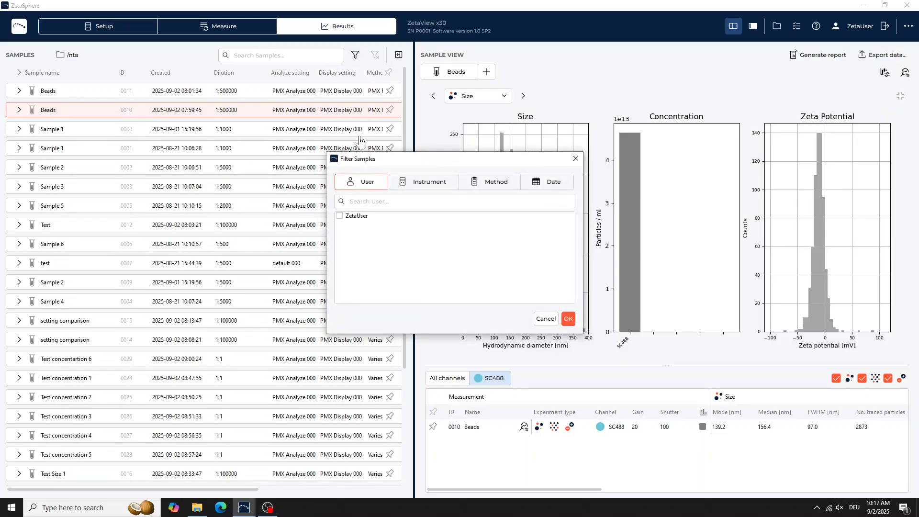
pyautogui.click(424, 186)
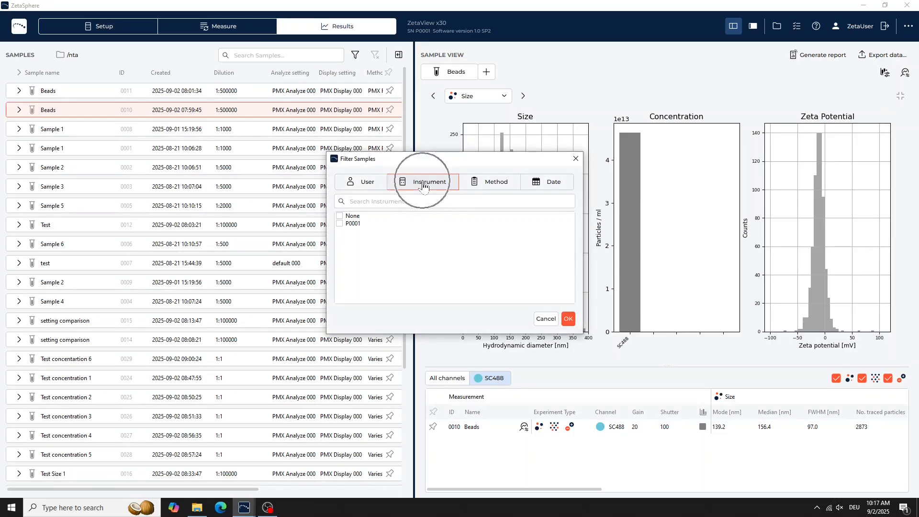
pyautogui.click(477, 186)
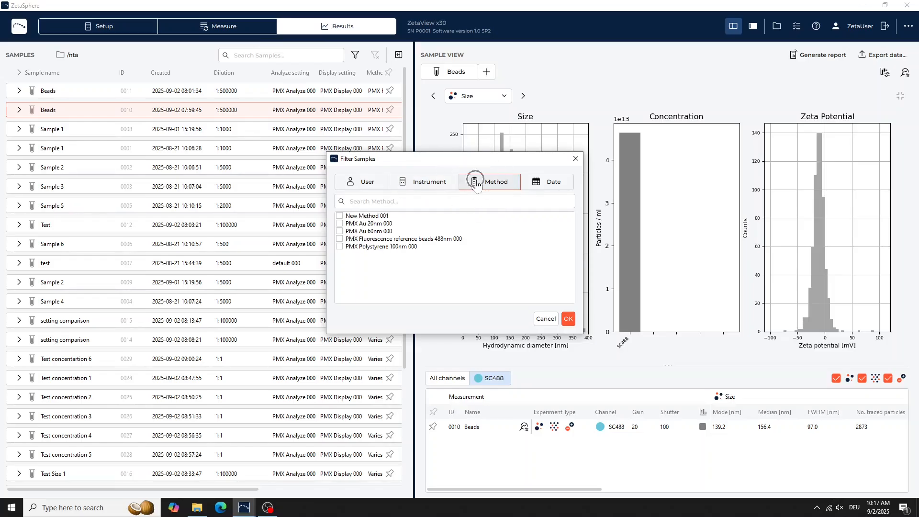
pyautogui.click(537, 185)
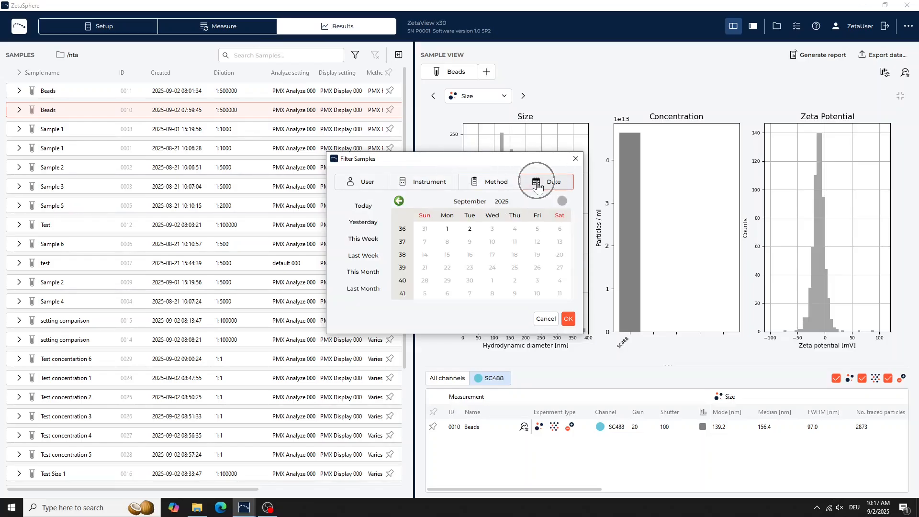
pyautogui.click(568, 319)
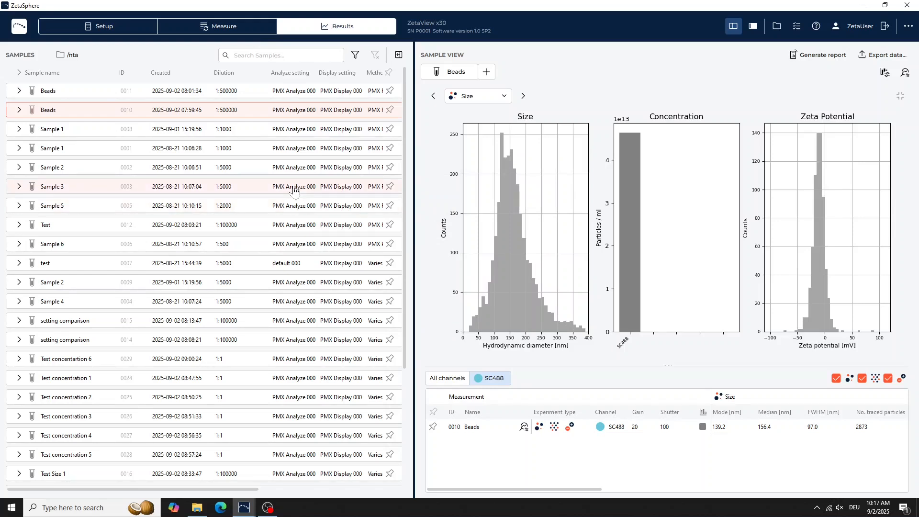
# - Expand both Beads samples and exclude positions 1 to 5 and 7 from the size measurement of sample 0011
pyautogui.click(15, 95)
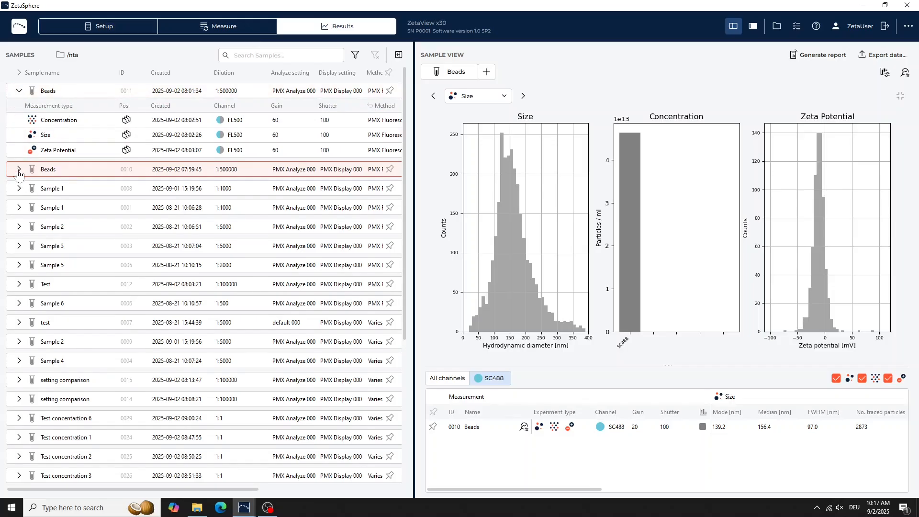
pyautogui.click(19, 171)
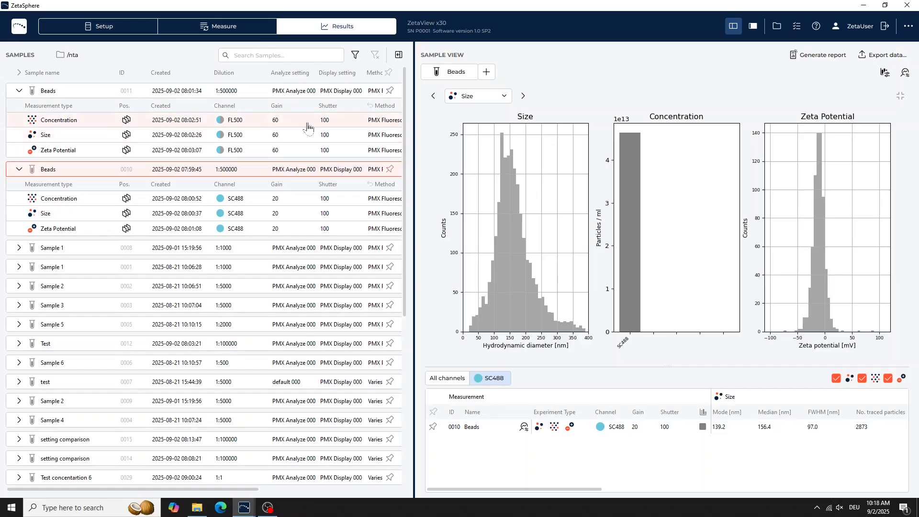
pyautogui.click(126, 136)
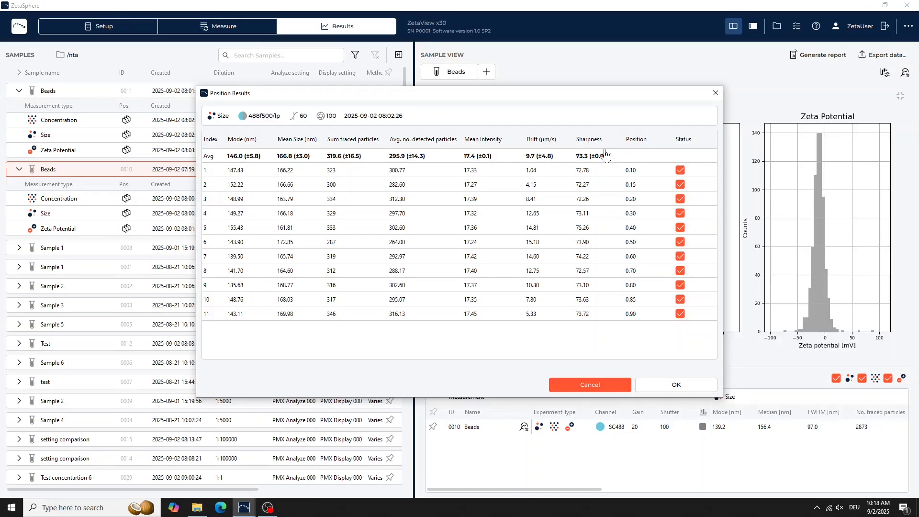
pyautogui.click(680, 172)
pyautogui.click(680, 185)
pyautogui.click(680, 199)
pyautogui.click(680, 214)
pyautogui.click(681, 228)
pyautogui.click(680, 257)
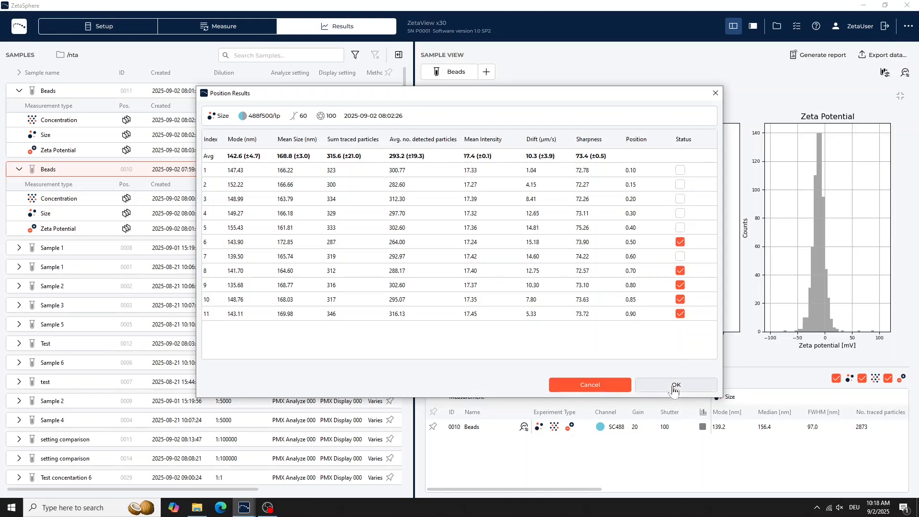
pyautogui.click(675, 386)
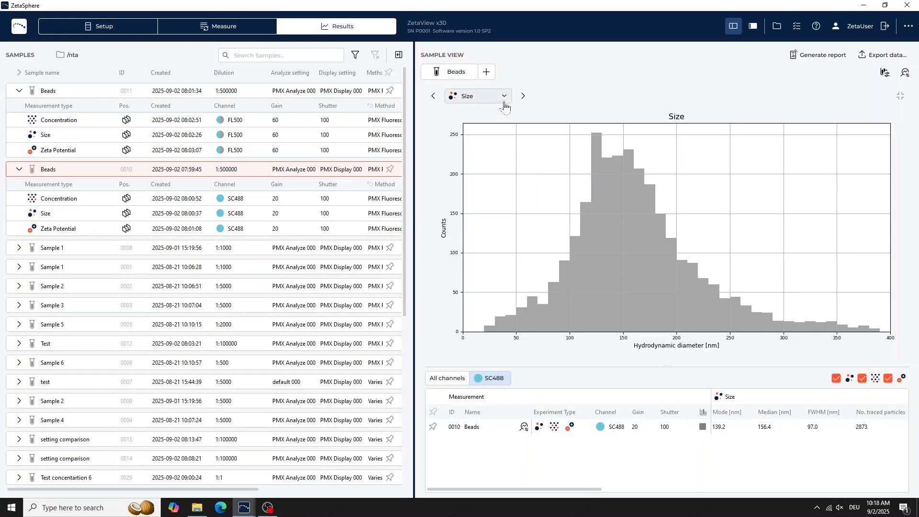
# - Show the zeta potential plot of the Beads sample and set its histogram bin size to 10 mV
pyautogui.click(521, 98)
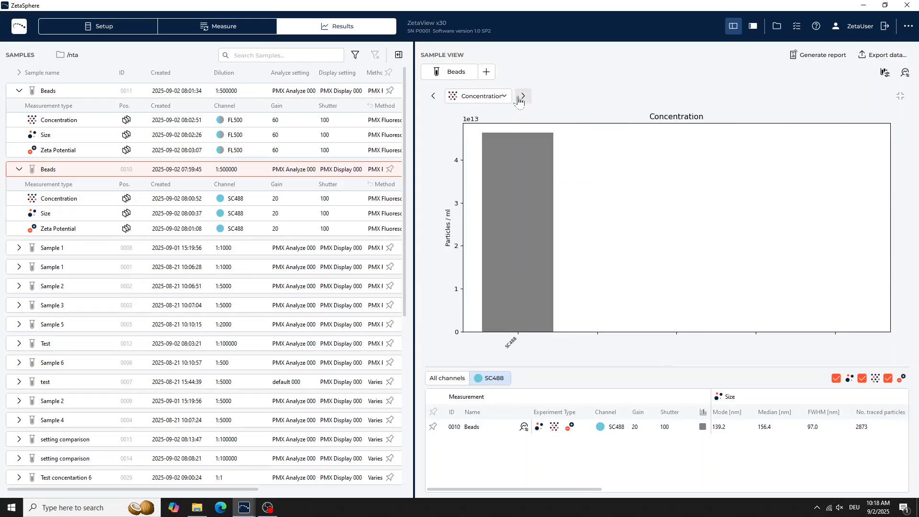
pyautogui.click(520, 99)
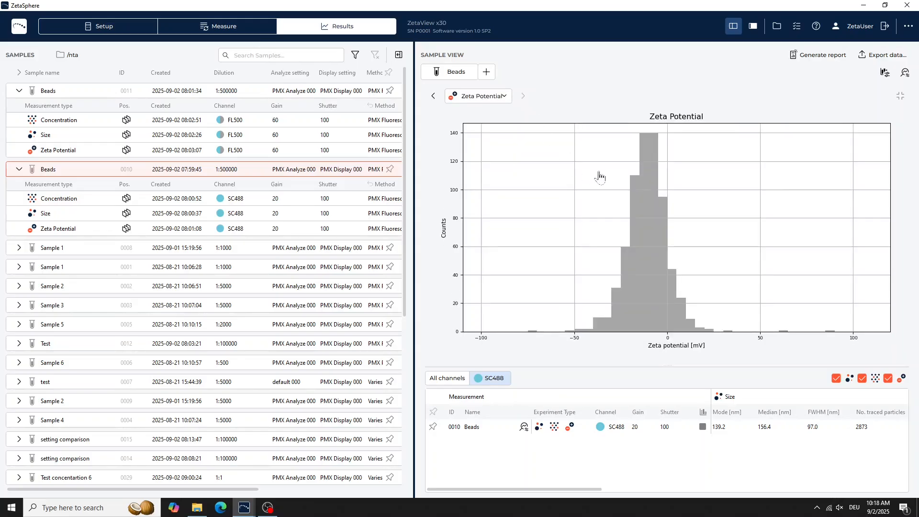
pyautogui.click(884, 74)
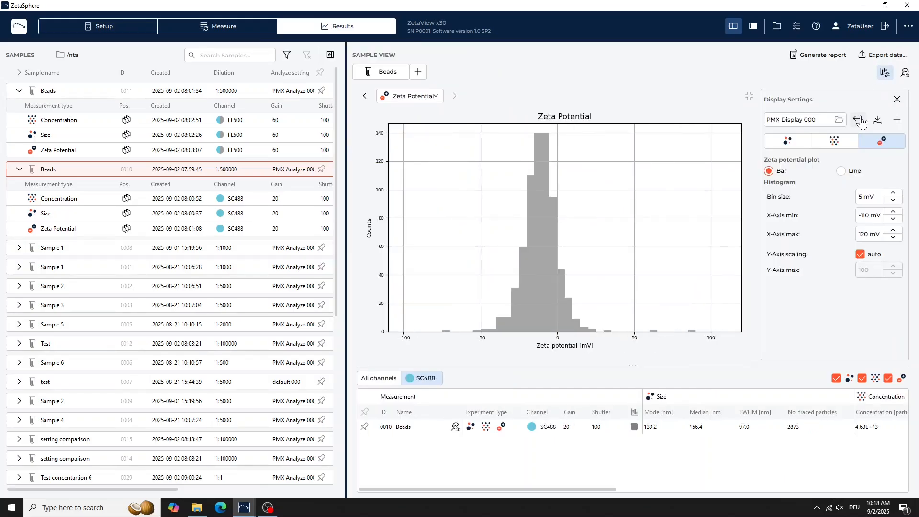
pyautogui.click(894, 201)
pyautogui.click(894, 201)
pyautogui.click(893, 200)
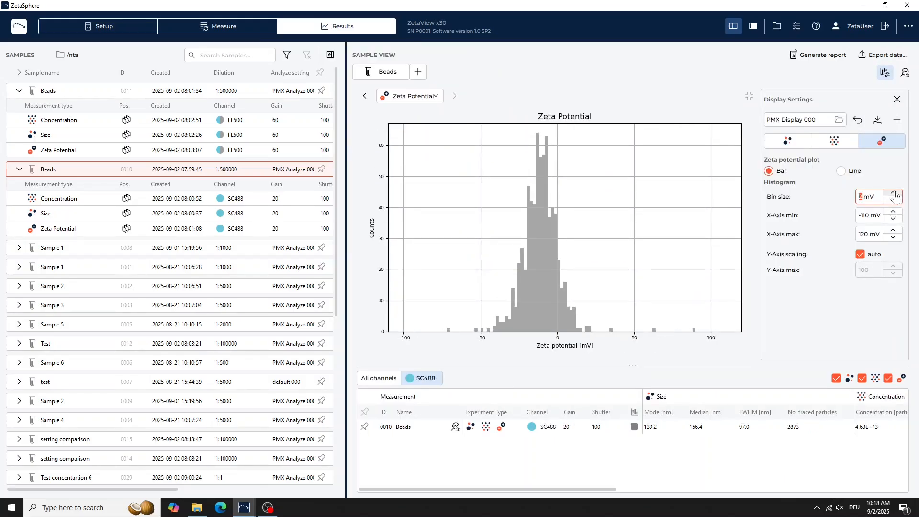
pyautogui.click(893, 193)
pyautogui.click(893, 192)
pyautogui.click(893, 193)
pyautogui.click(894, 193)
pyautogui.click(894, 193)
pyautogui.click(893, 193)
pyautogui.click(894, 193)
pyautogui.click(893, 193)
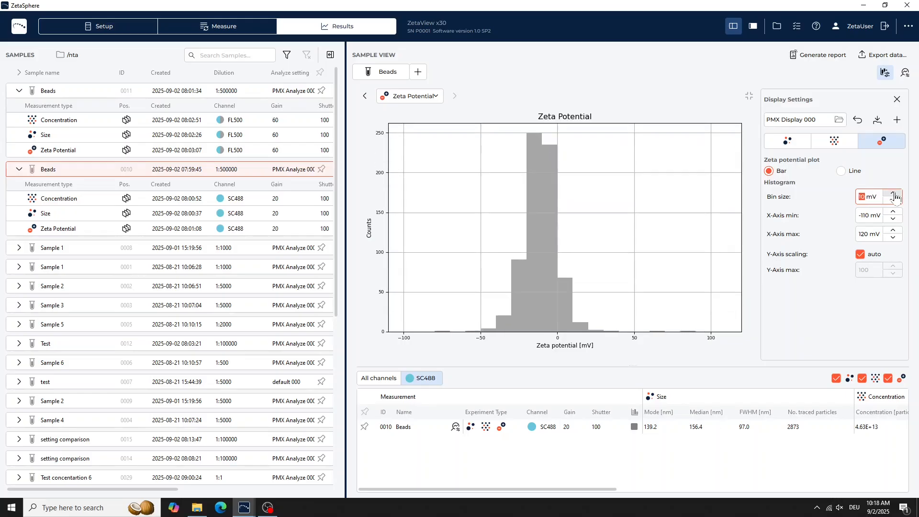
# - Set the zeta potential histogram's X-axis maximum to 100 mV
pyautogui.doubleClick(893, 238)
pyautogui.doubleClick(894, 238)
pyautogui.click(893, 238)
pyautogui.click(894, 238)
pyautogui.doubleClick(893, 231)
pyautogui.click(893, 231)
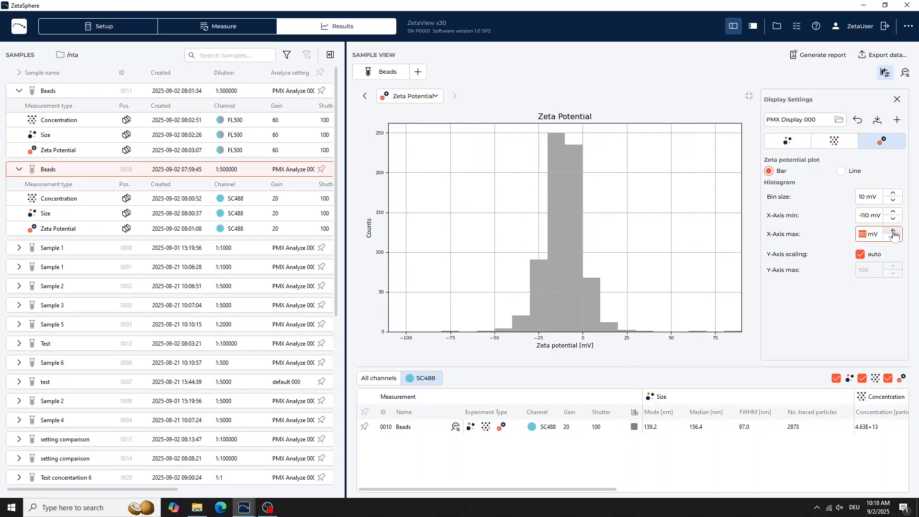
pyautogui.click(893, 232)
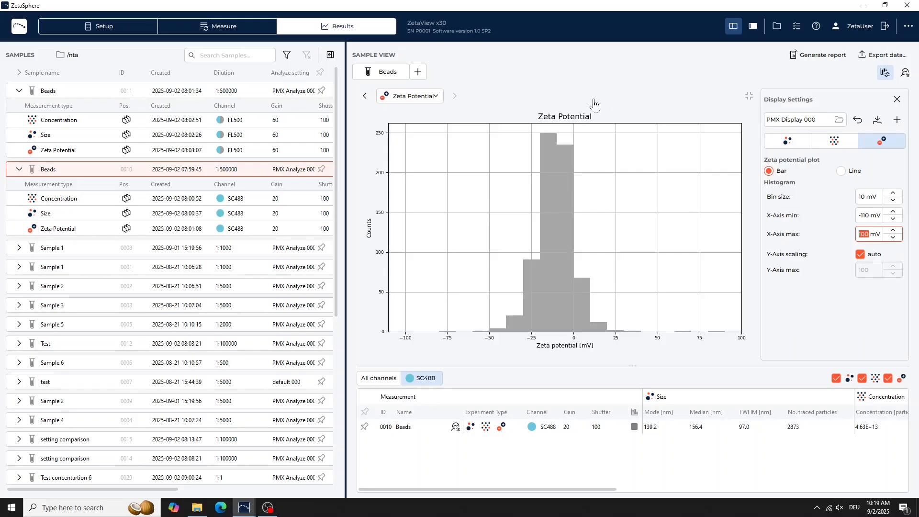
# - Pin Beads samples 0010 and 0011 to overlay them, and switch to the concentration plot
pyautogui.click(321, 169)
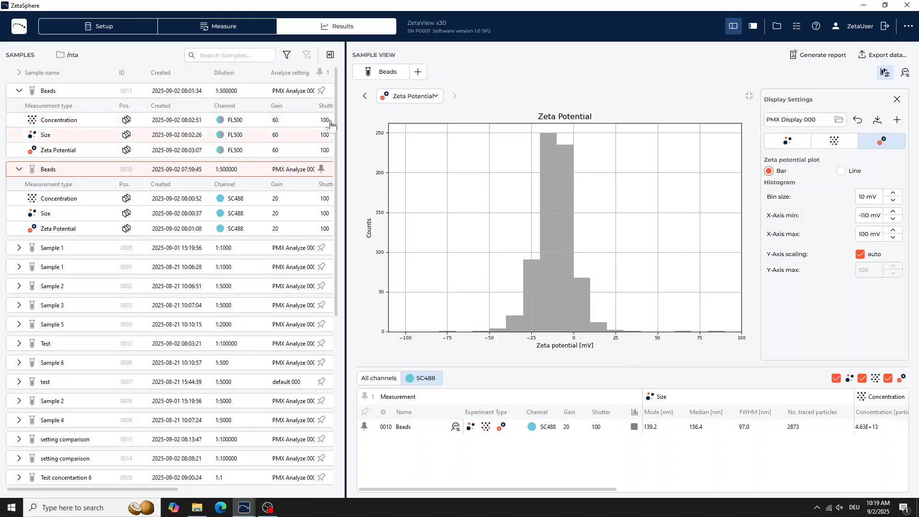
pyautogui.click(322, 91)
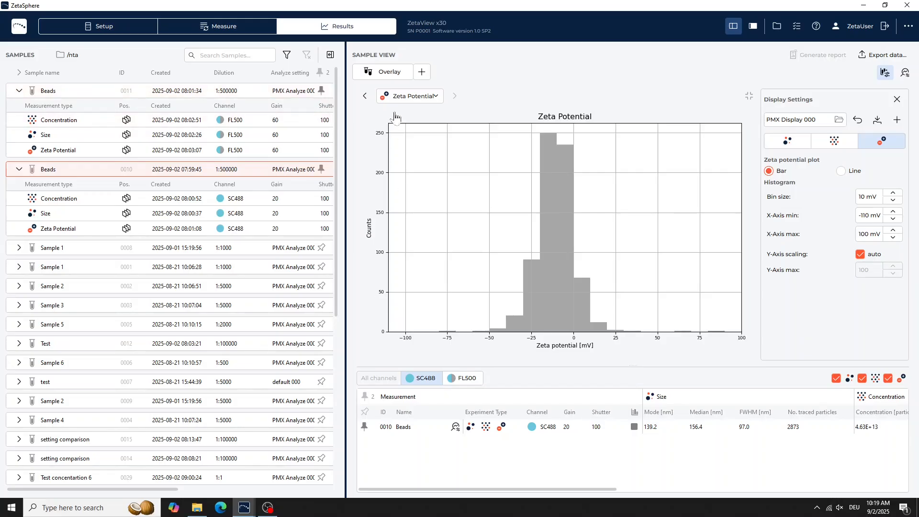
pyautogui.click(365, 96)
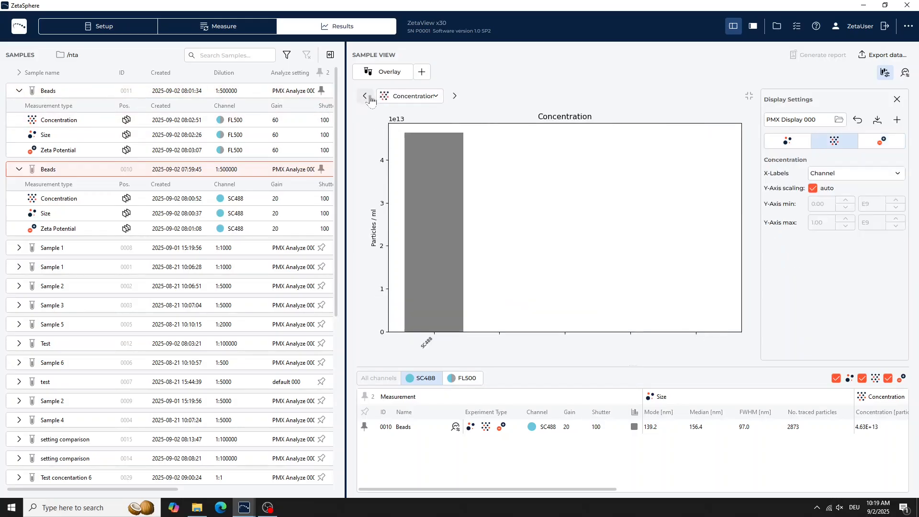
# - Add two further sample views, one showing Sample 1 (0008) and one showing Sample 2 (0002)
pyautogui.click(423, 72)
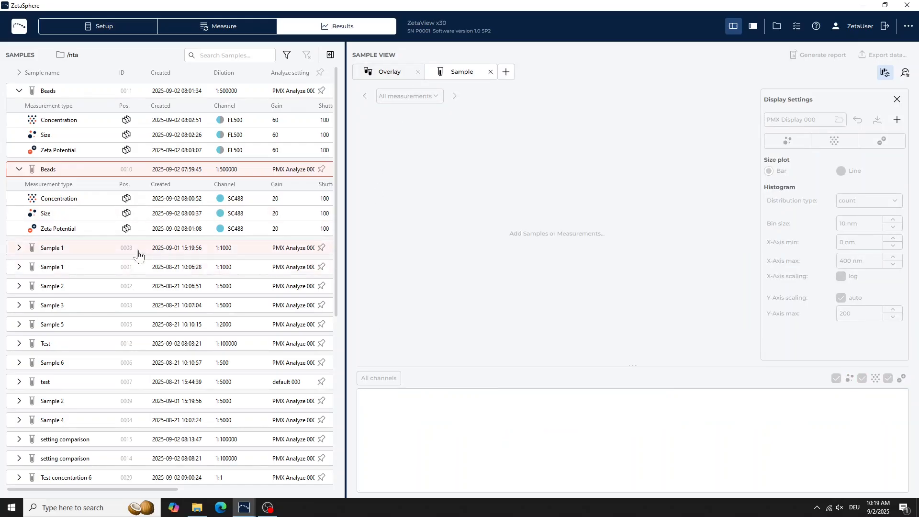
pyautogui.click(79, 258)
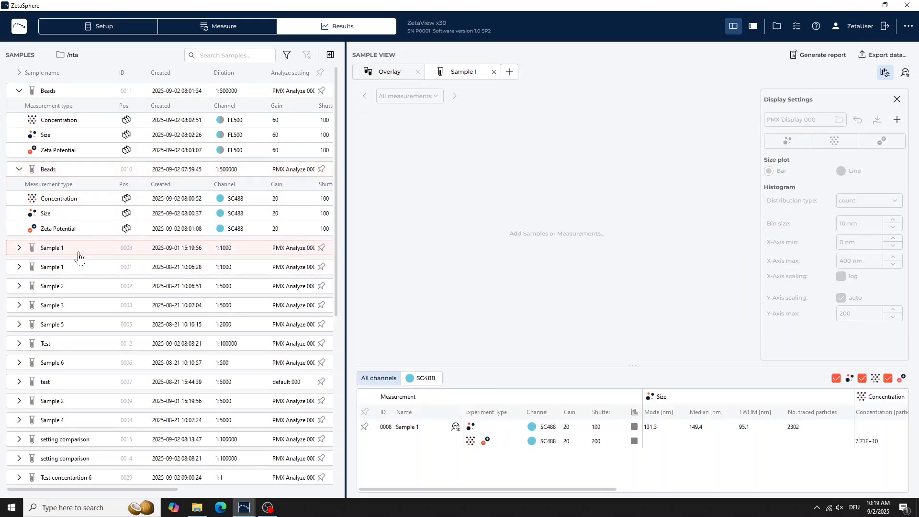
pyautogui.click(507, 76)
pyautogui.click(67, 286)
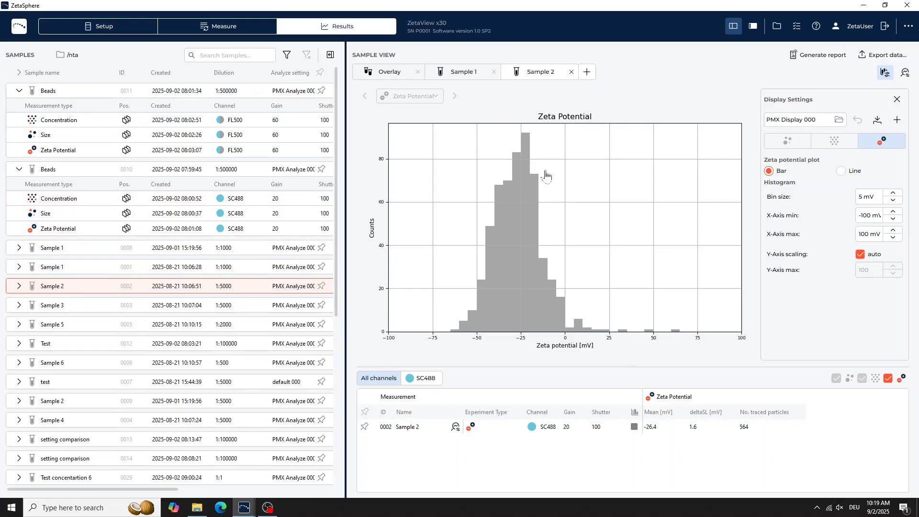
# - Return to the overlay view and change the plot color of the SC488 Beads measurement to orange
pyautogui.click(389, 72)
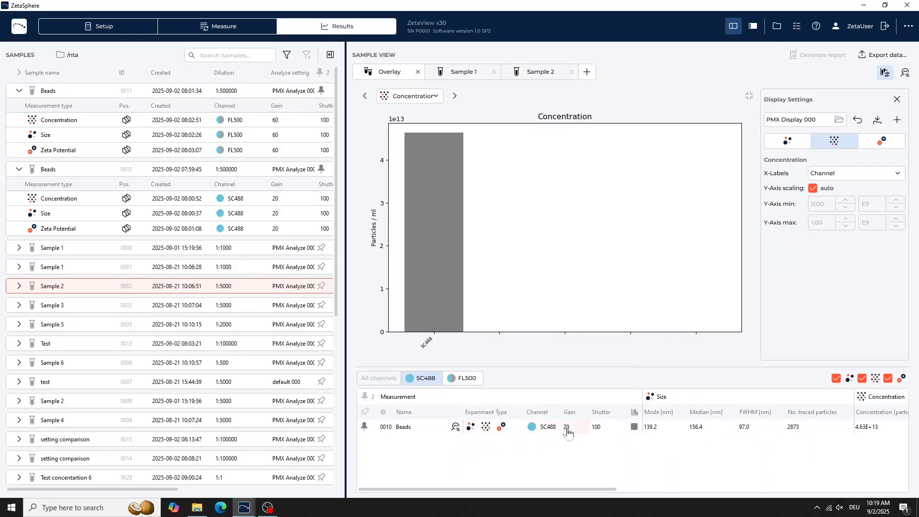
pyautogui.click(635, 428)
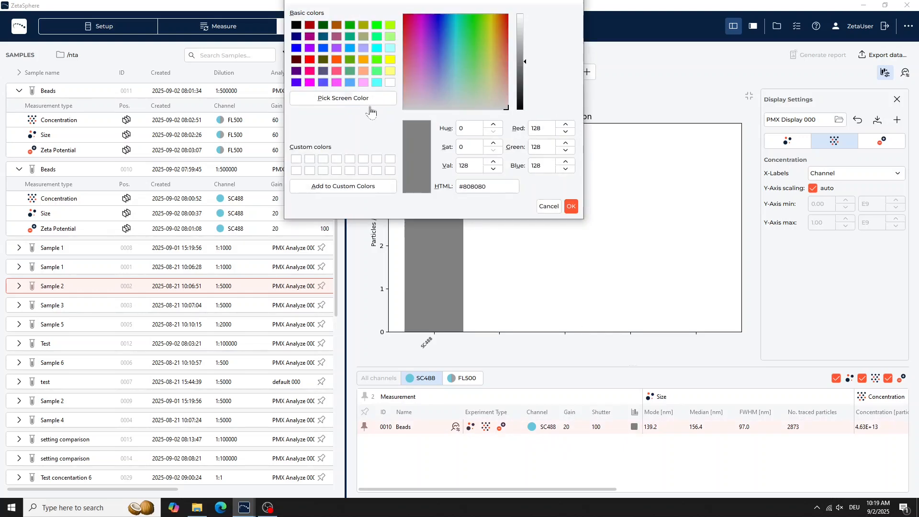
pyautogui.click(363, 59)
pyautogui.click(571, 206)
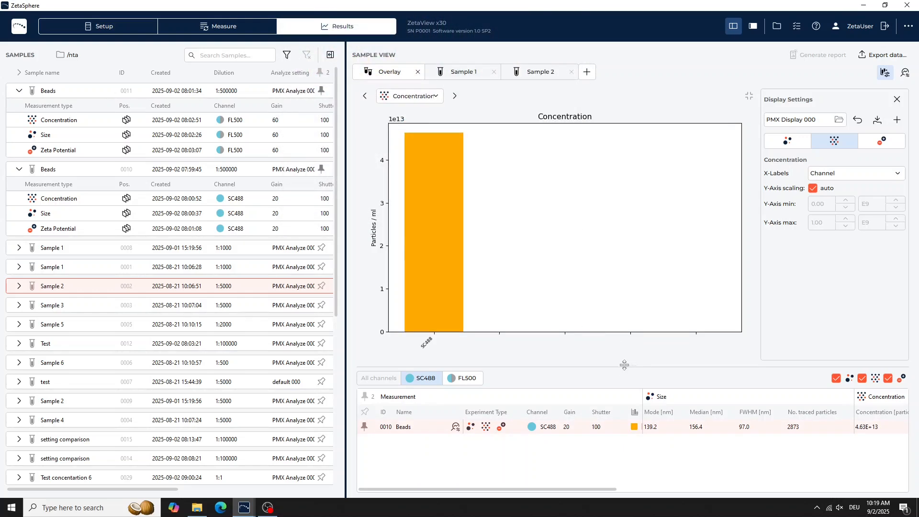
# - Add the X10, X90 and Mean columns to the Size section of the results table
pyautogui.rightClick(678, 400)
pyautogui.click(705, 358)
pyautogui.rightClick(720, 400)
pyautogui.click(739, 344)
pyautogui.rightClick(742, 398)
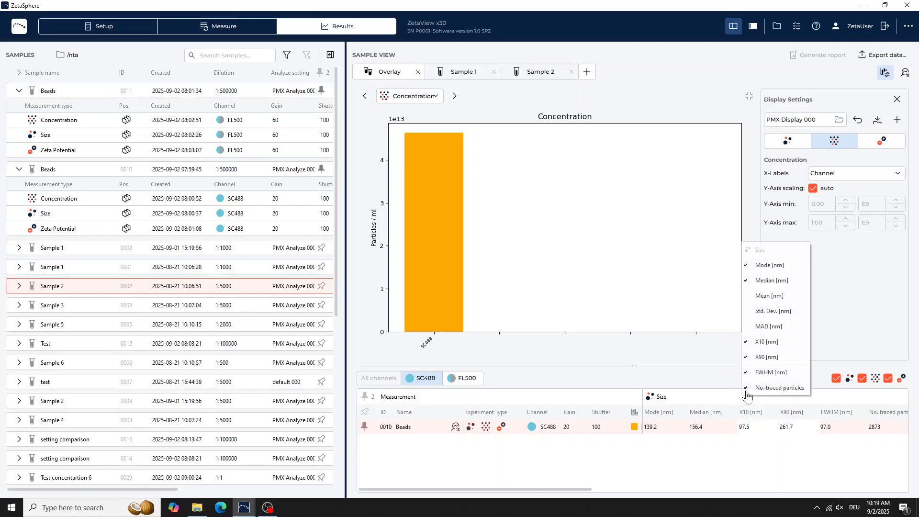
pyautogui.click(767, 298)
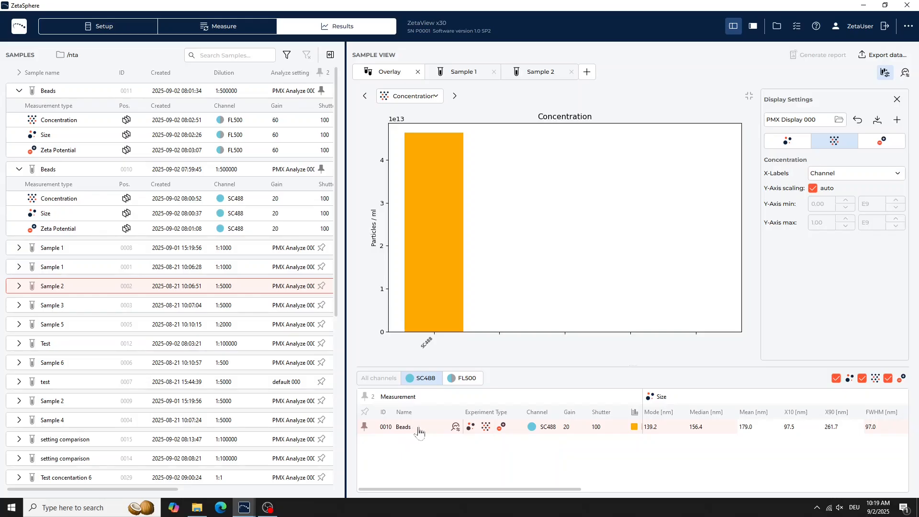
# - In the analysis settings, raise the zeta potential particle filter minimums for particle size to 40, area to 50, and intensity
pyautogui.click(905, 76)
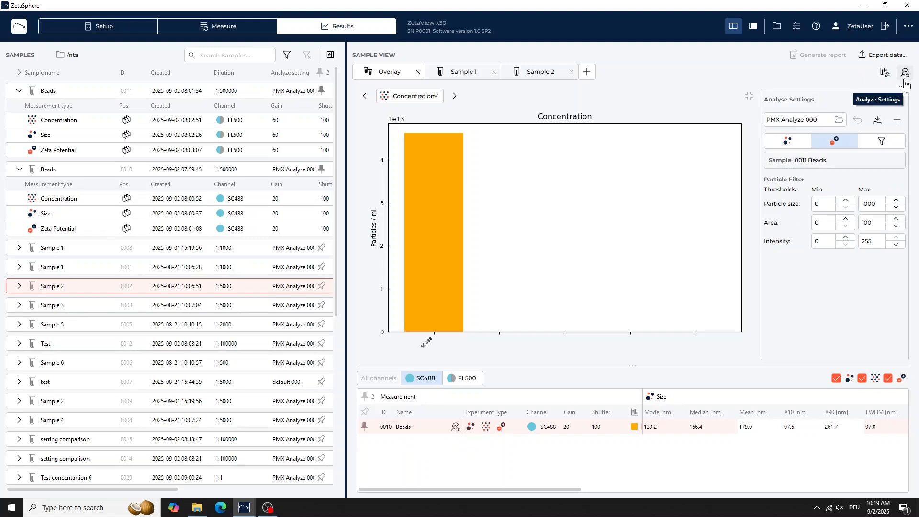
pyautogui.click(846, 202)
pyautogui.click(845, 225)
pyautogui.click(845, 219)
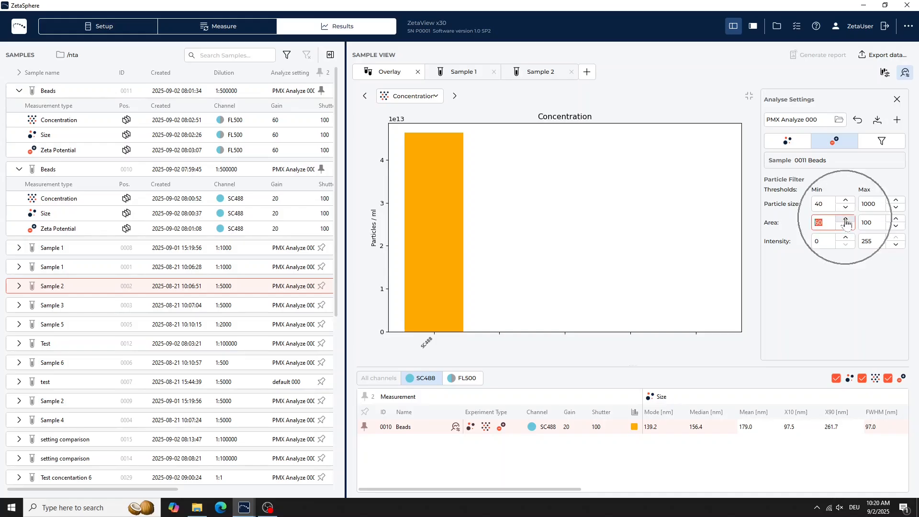
pyautogui.click(848, 241)
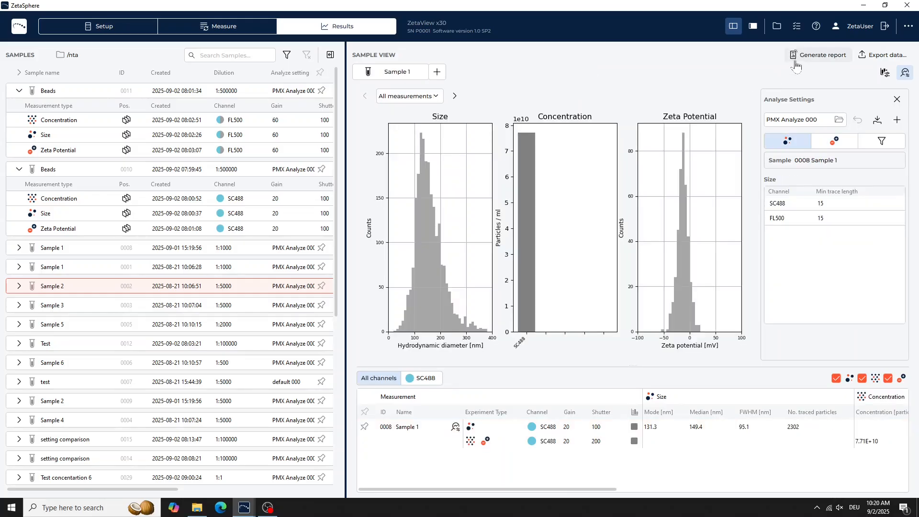
# - Start report generation for Sample 1 (0008) and start exporting its data
pyautogui.click(795, 56)
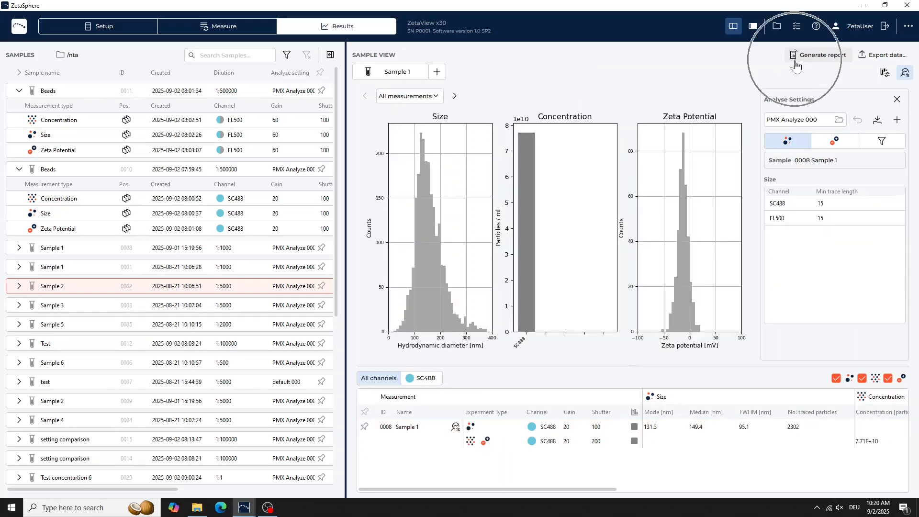
pyautogui.click(425, 254)
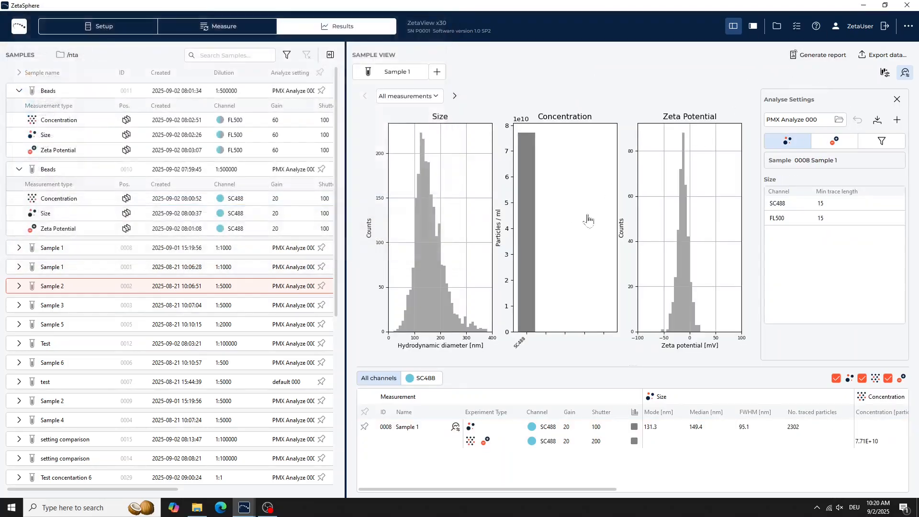
pyautogui.click(871, 57)
pyautogui.click(835, 84)
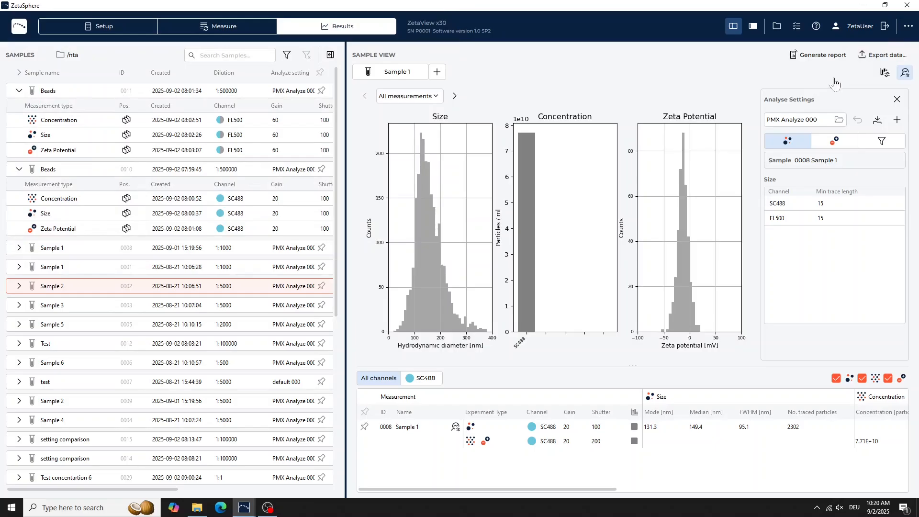